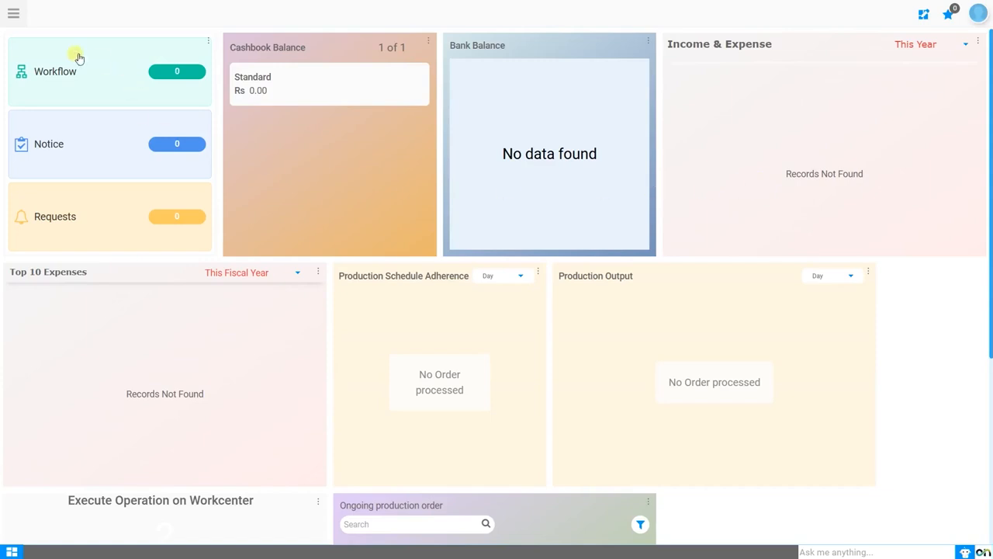
# Search the application's windows for "charge" and clear the search text.
pyautogui.click(19, 23)
pyautogui.write('charge')
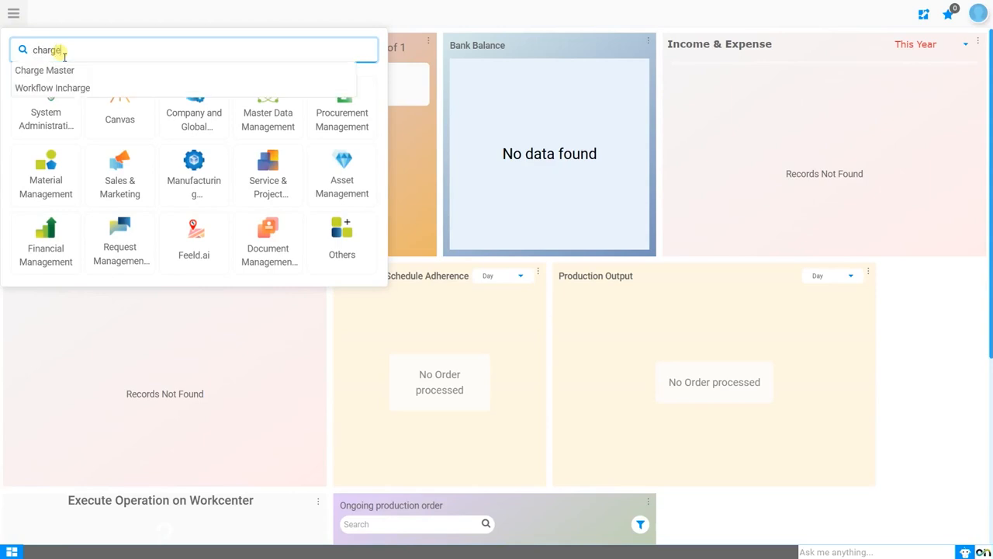
pyautogui.press('BackSpace')
pyautogui.press('BackSpace')
pyautogui.press('BackSpace')
pyautogui.press('BackSpace')
pyautogui.press('BackSpace')
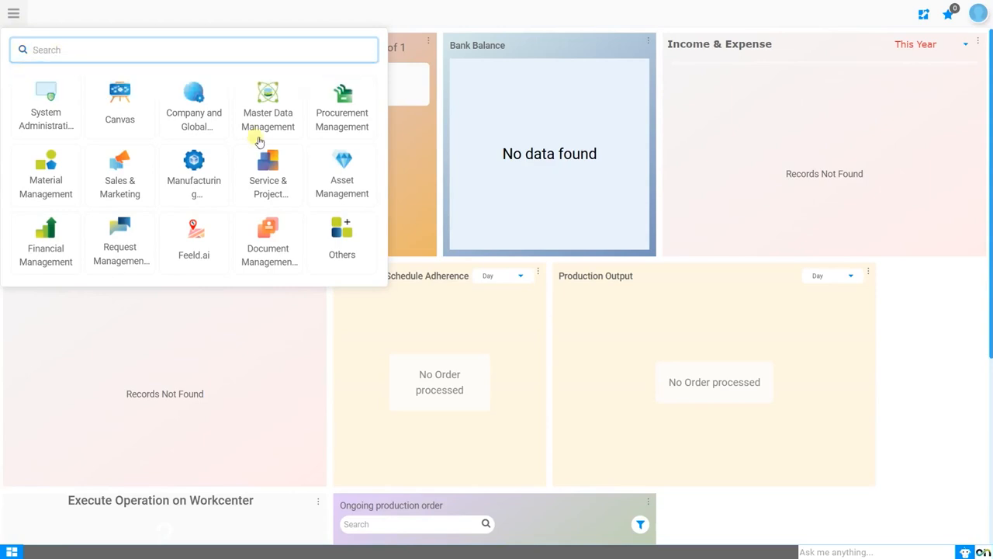
# Open the Charge Master window from Product Management within Master Data Management.
pyautogui.click(268, 105)
pyautogui.click(362, 16)
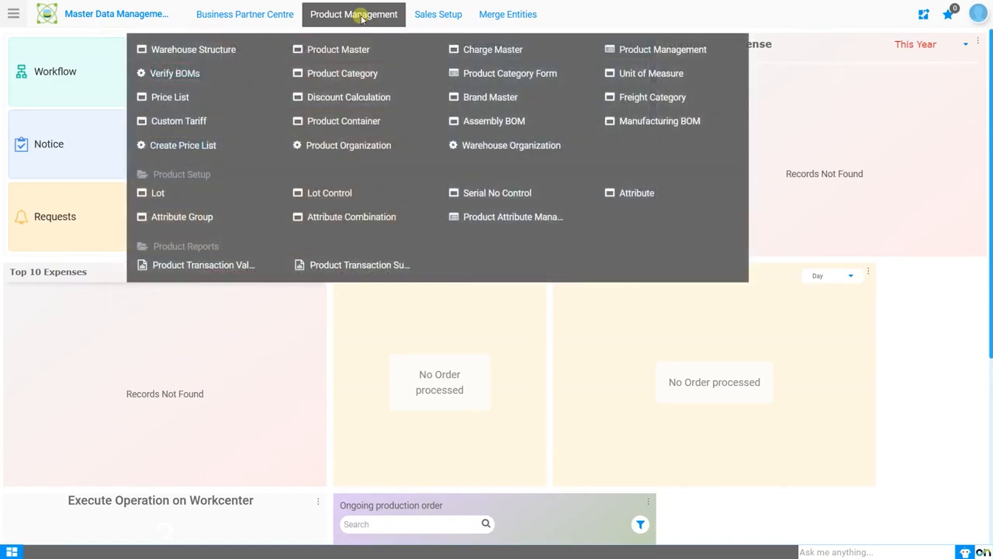
pyautogui.click(491, 52)
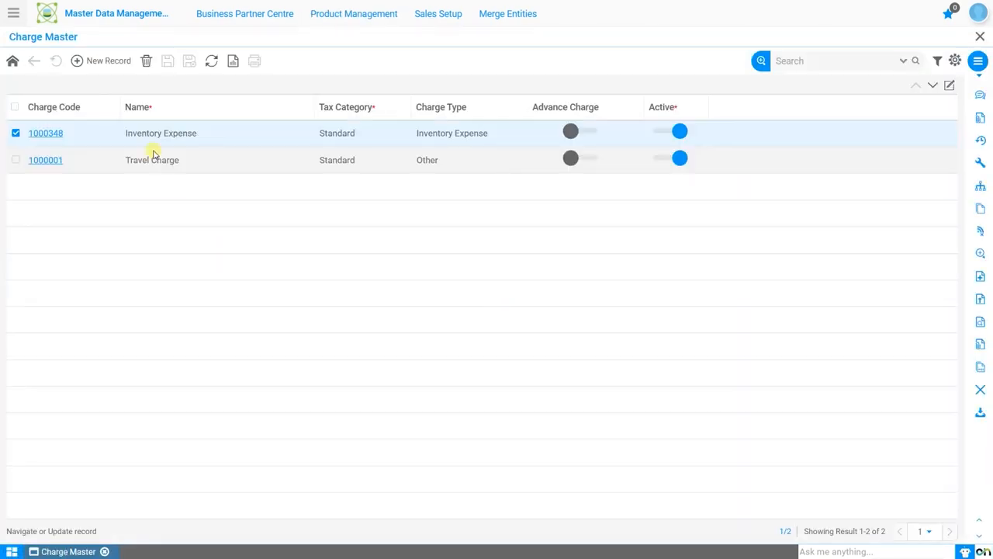
# Start a new charge record and check which organizations it offers.
pyautogui.click(105, 65)
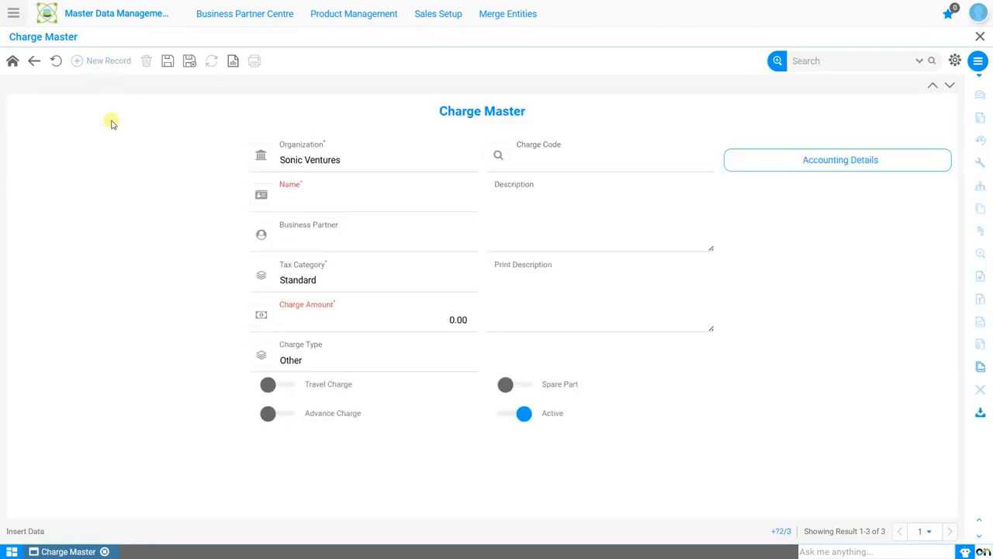
pyautogui.click(399, 162)
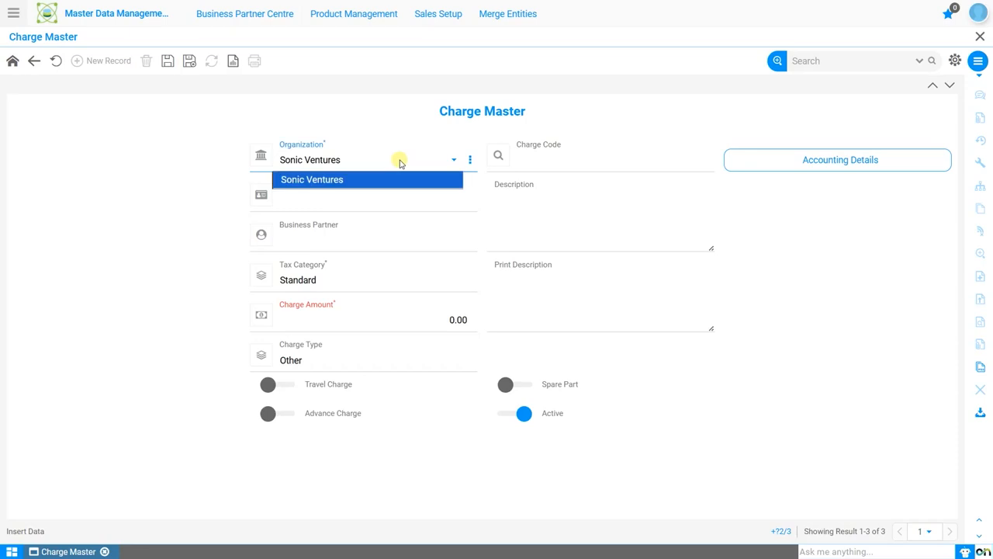
pyautogui.click(401, 163)
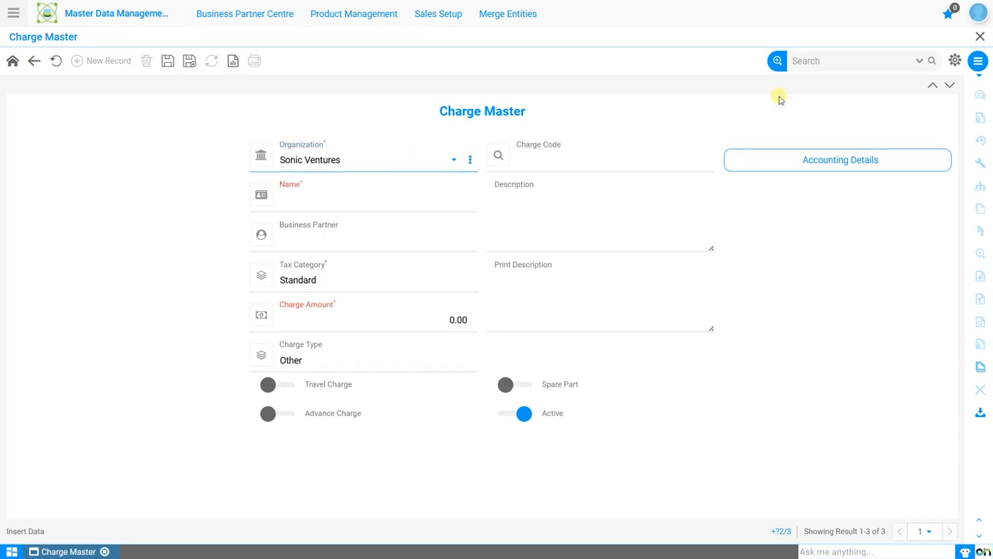
# Turn off the organization filter in the user profile settings and apply the change.
pyautogui.click(977, 15)
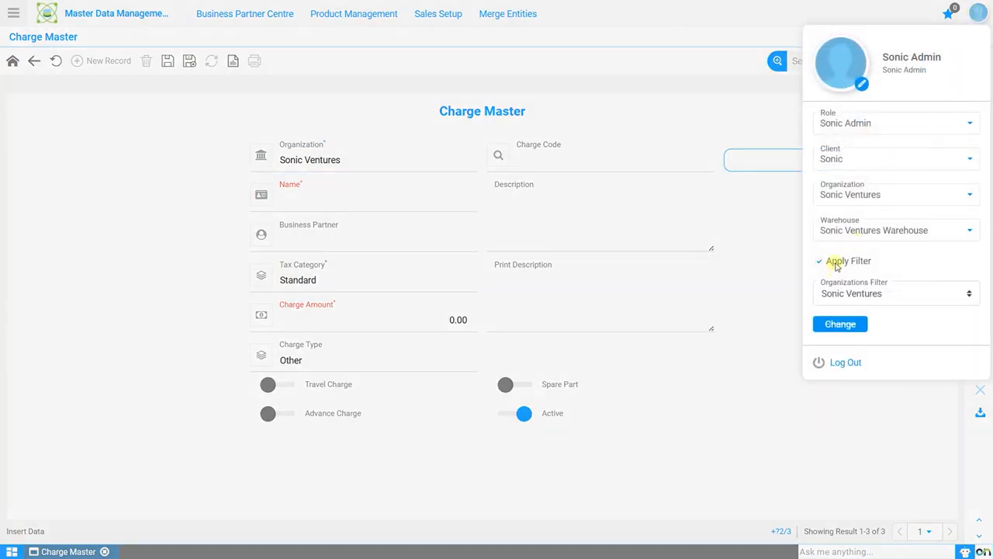
pyautogui.click(835, 261)
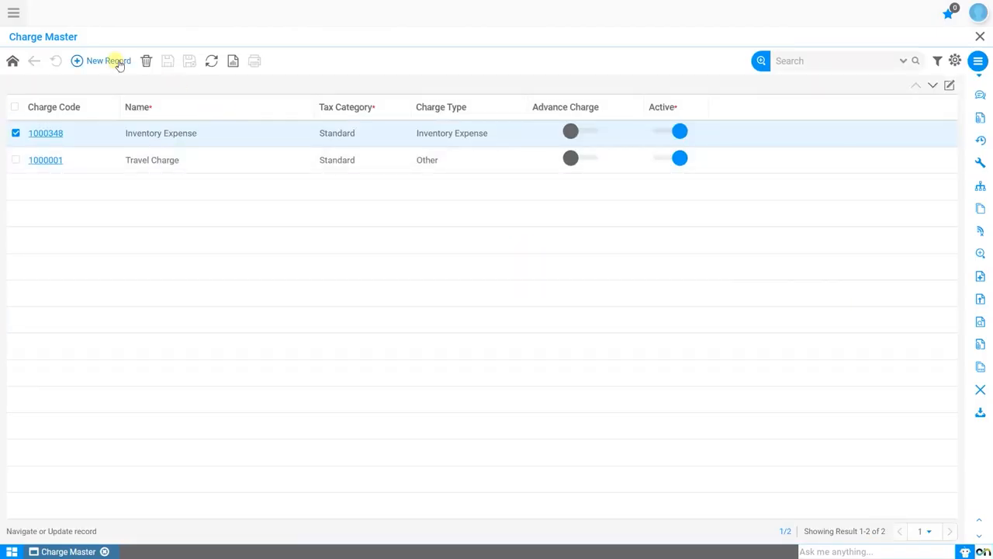
# Start a new charge record with the organization set to * and the name Freight Expenses.
pyautogui.click(118, 62)
pyautogui.click(459, 205)
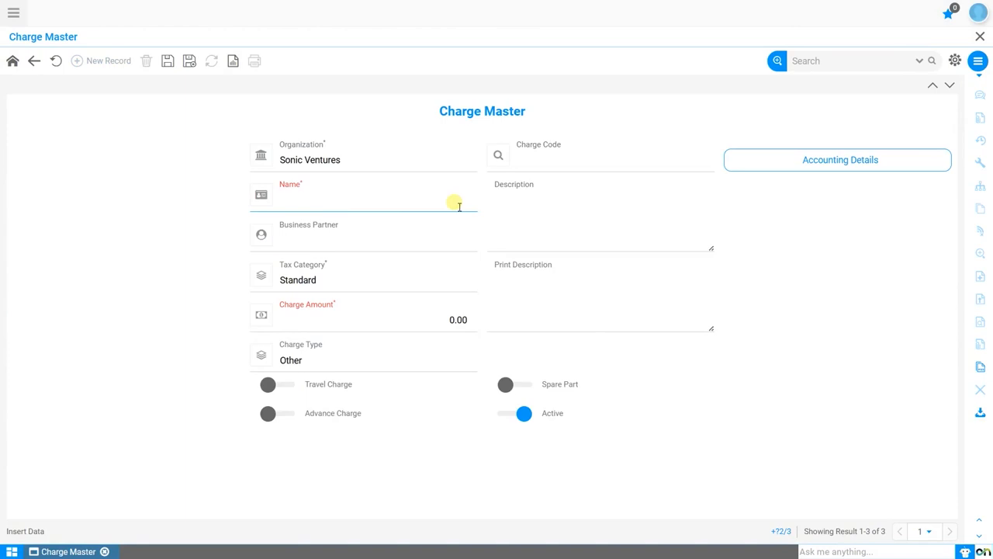
pyautogui.click(435, 167)
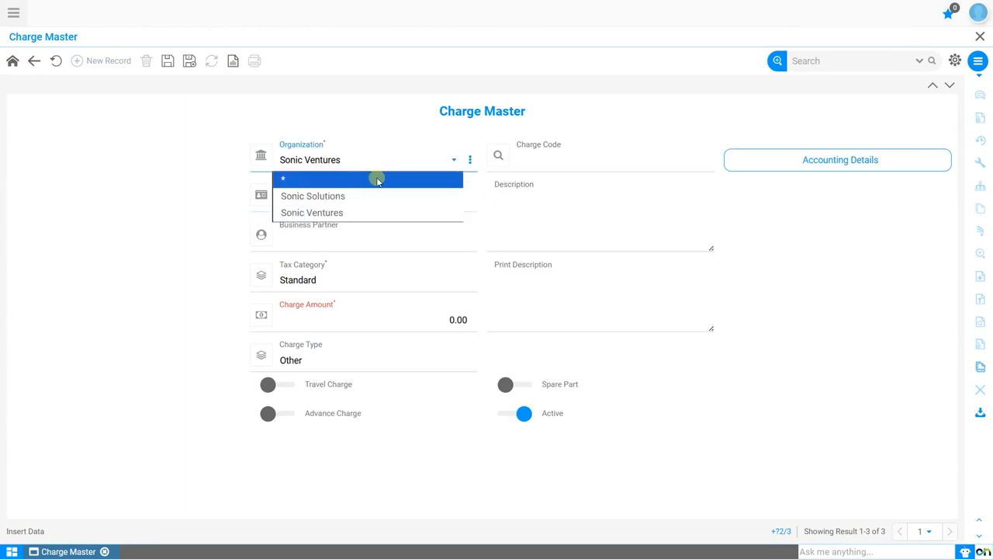
pyautogui.click(378, 180)
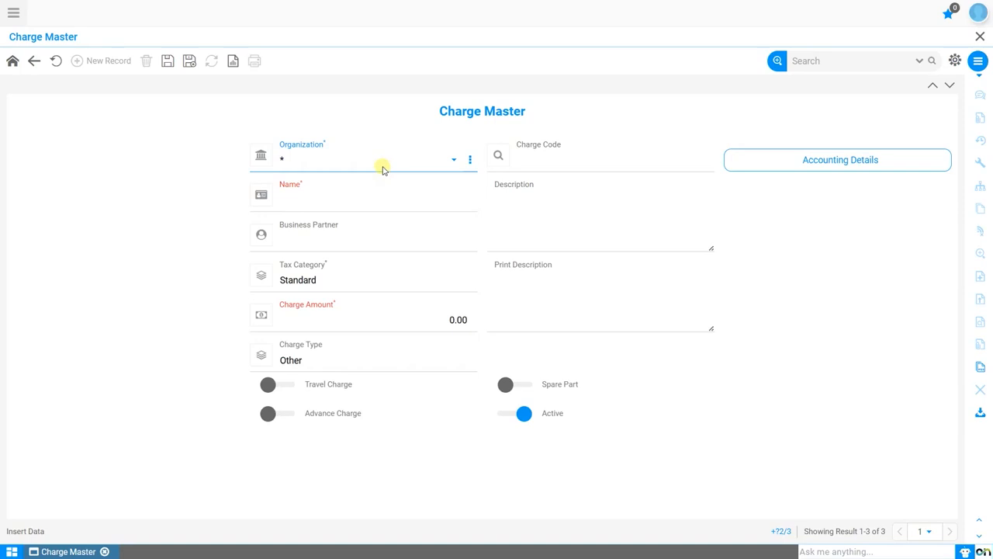
pyautogui.click(543, 171)
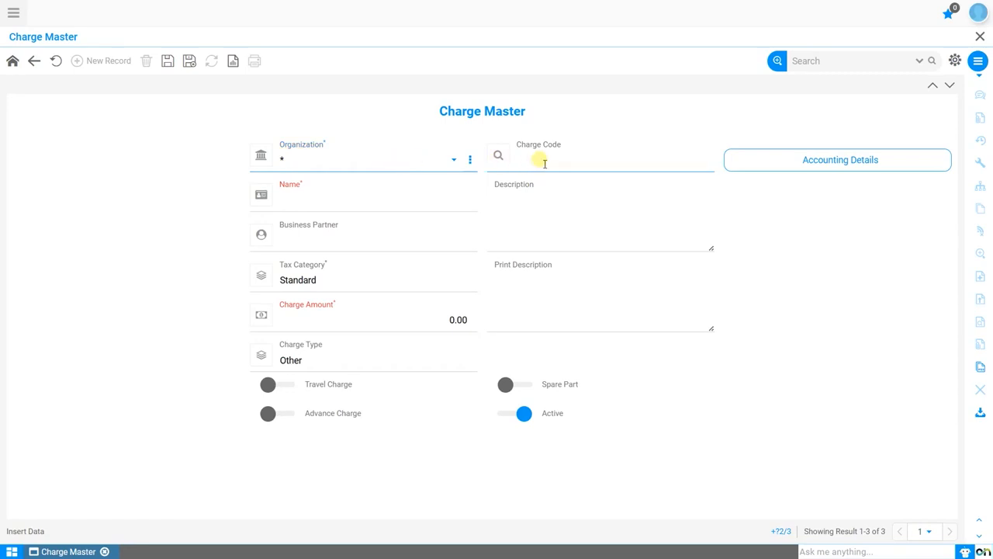
pyautogui.click(365, 201)
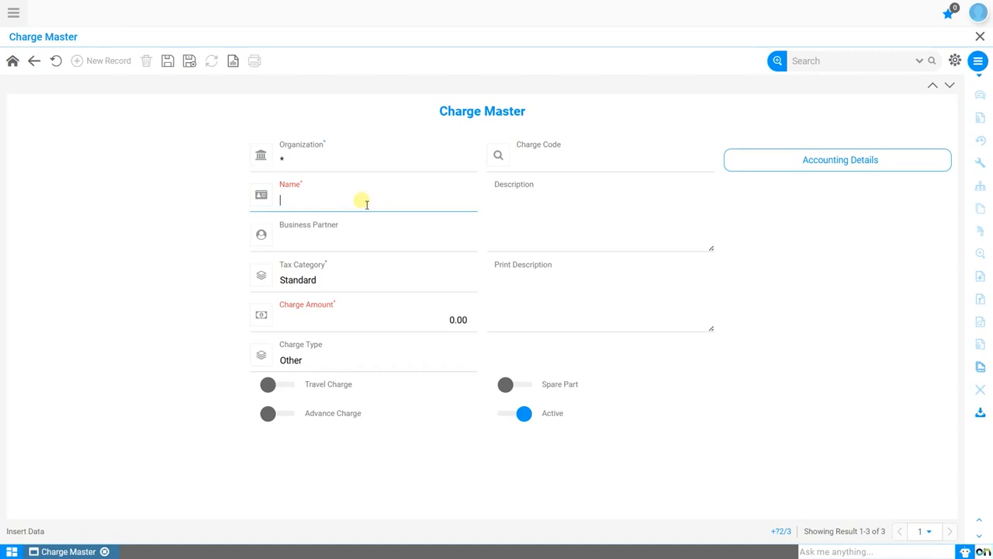
pyautogui.write('Freight Expenses')
# Keep the Standard tax category, choose Other as the charge type, and save the Freight Expenses charge.
pyautogui.click(306, 234)
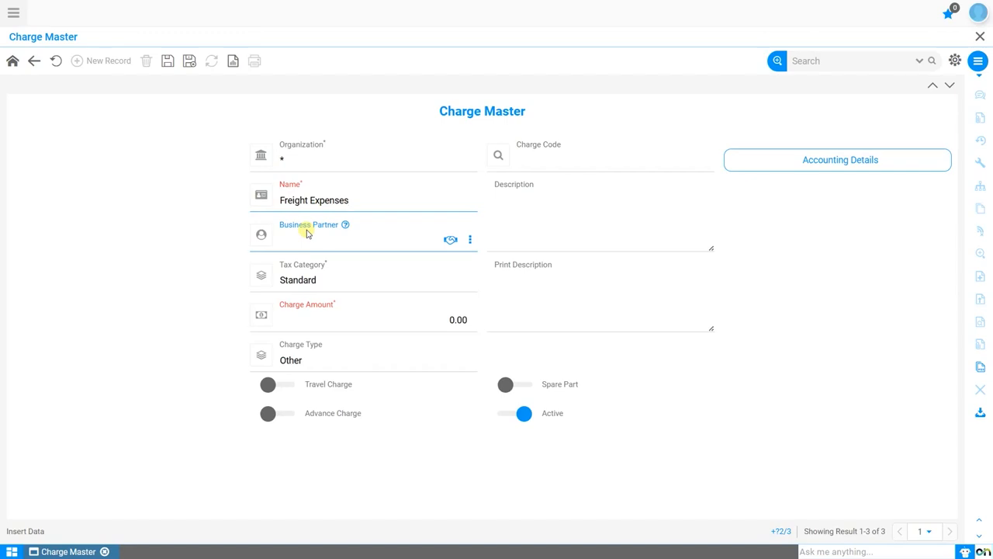
pyautogui.click(592, 232)
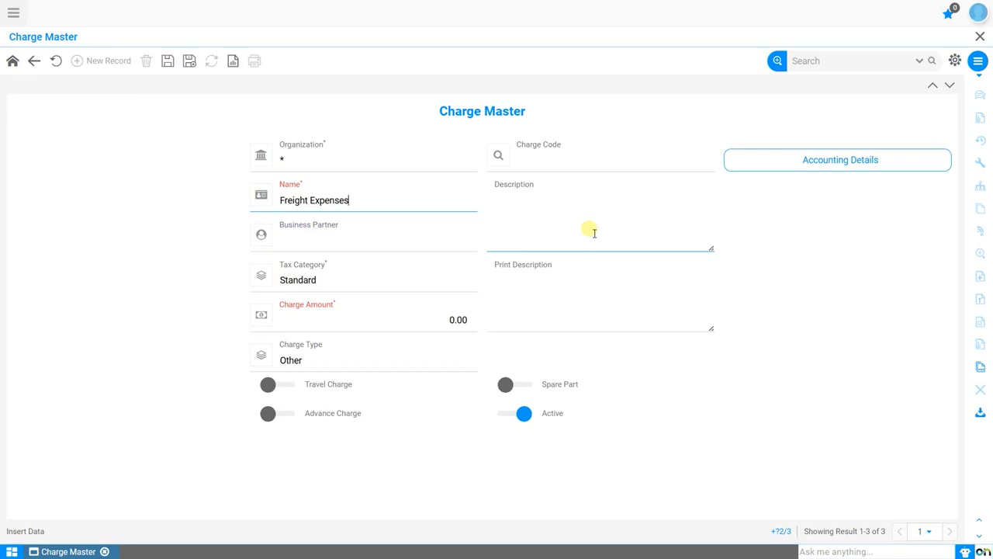
pyautogui.click(342, 280)
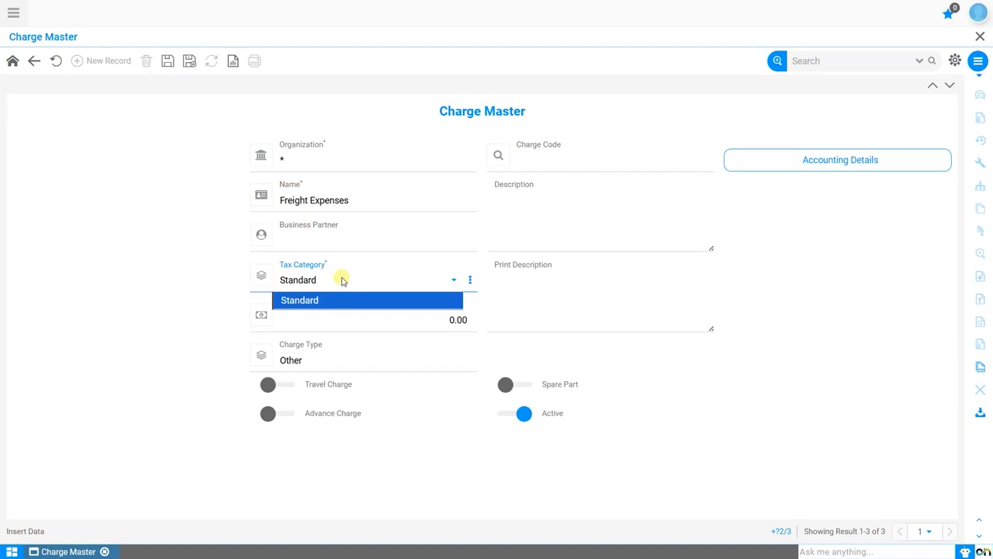
pyautogui.click(343, 279)
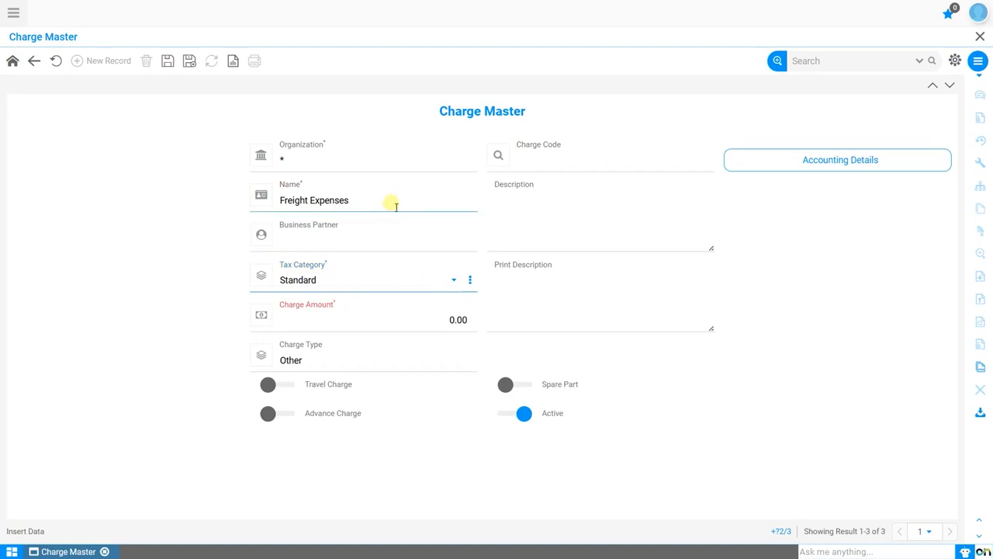
pyautogui.click(446, 323)
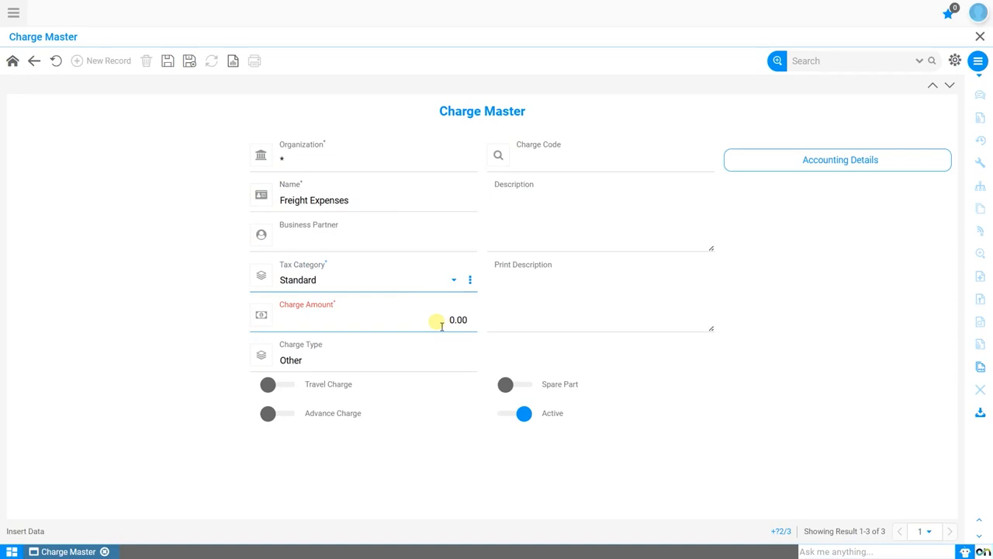
pyautogui.click(540, 304)
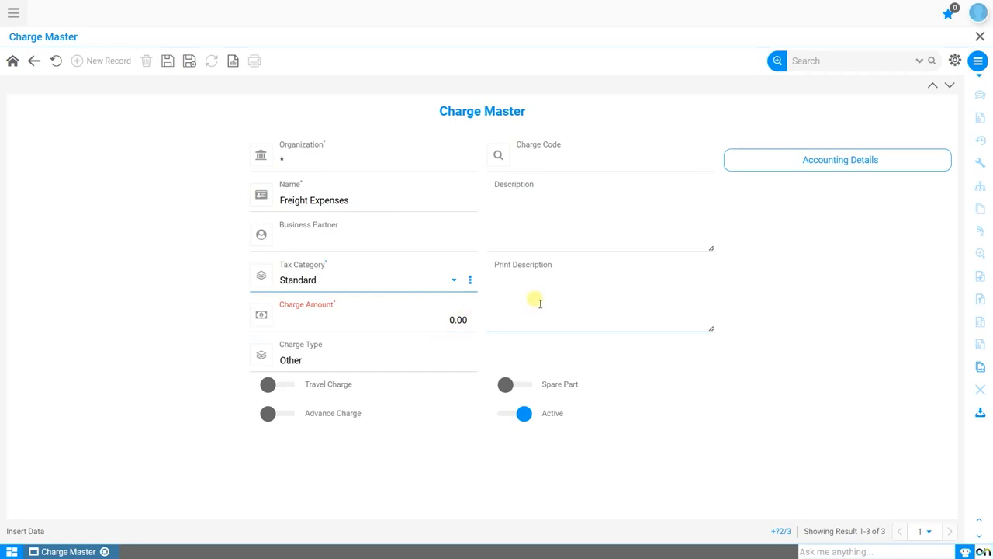
pyautogui.click(421, 364)
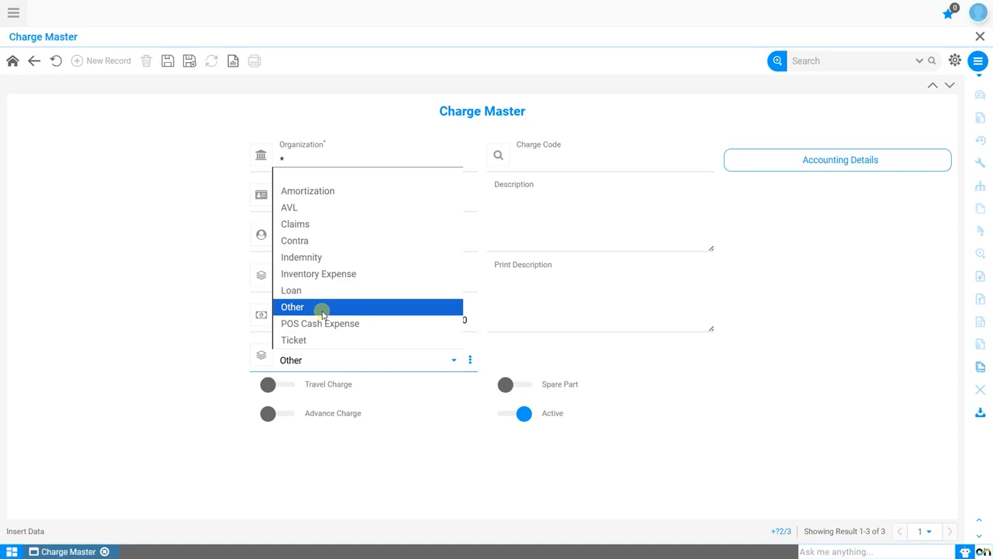
pyautogui.click(323, 309)
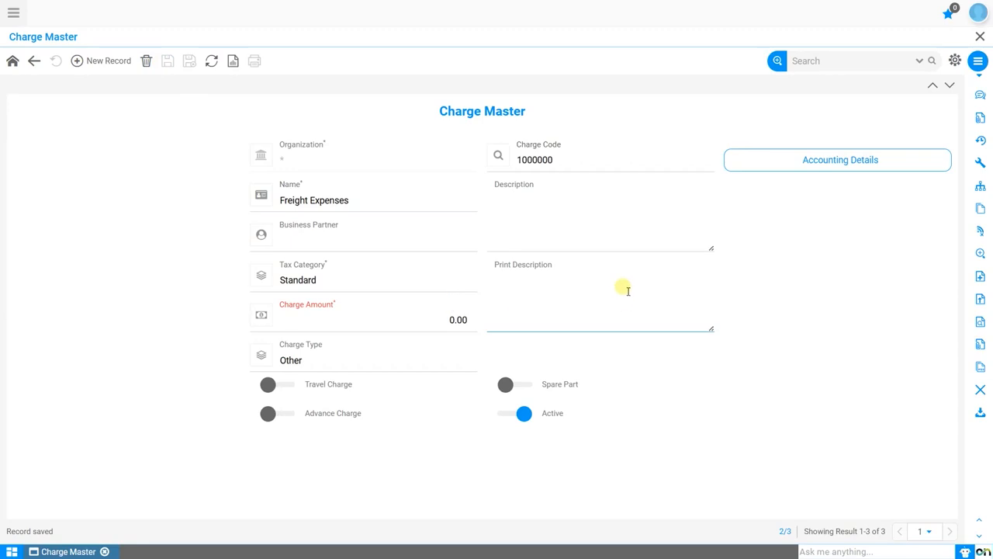
# Examine the Freight Expenses charge's accounting details, including the parameter combination for Charge expense, and return to the charge record.
pyautogui.click(831, 167)
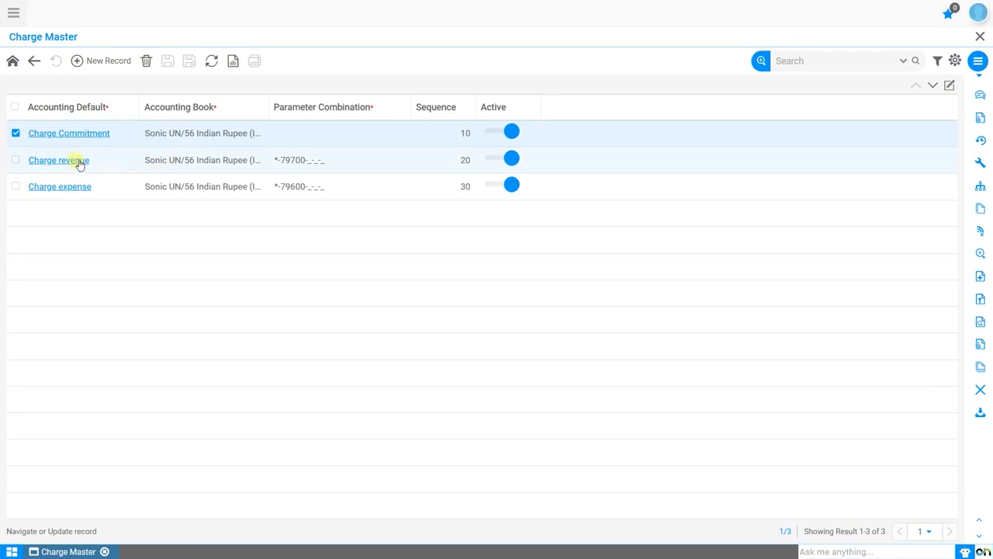
pyautogui.click(67, 187)
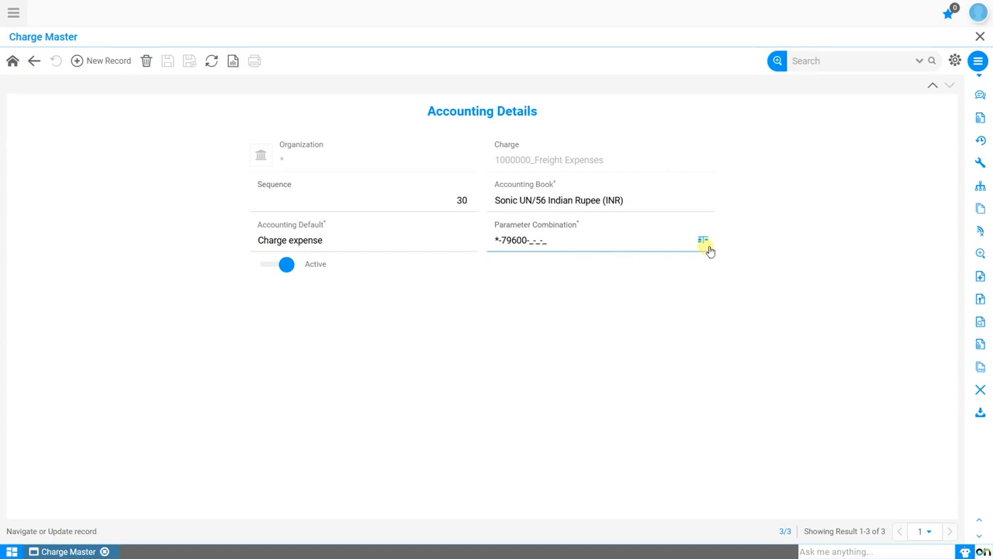
pyautogui.click(707, 247)
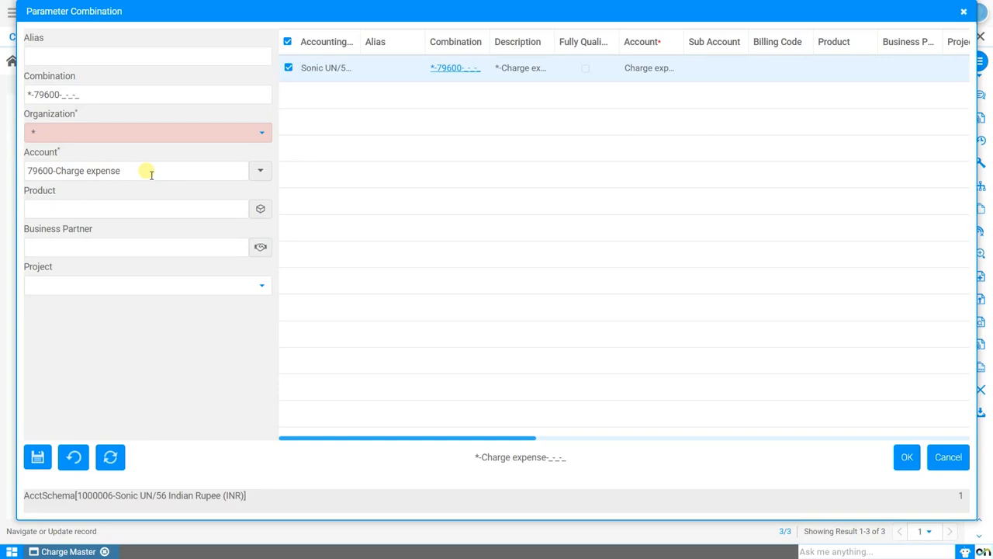
pyautogui.click(949, 457)
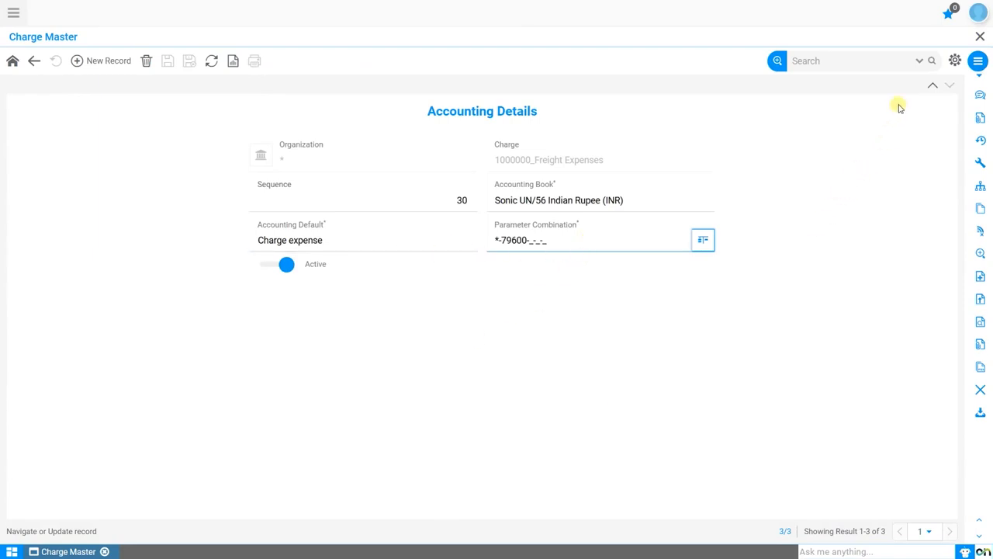
pyautogui.click(933, 85)
pyautogui.click(933, 85)
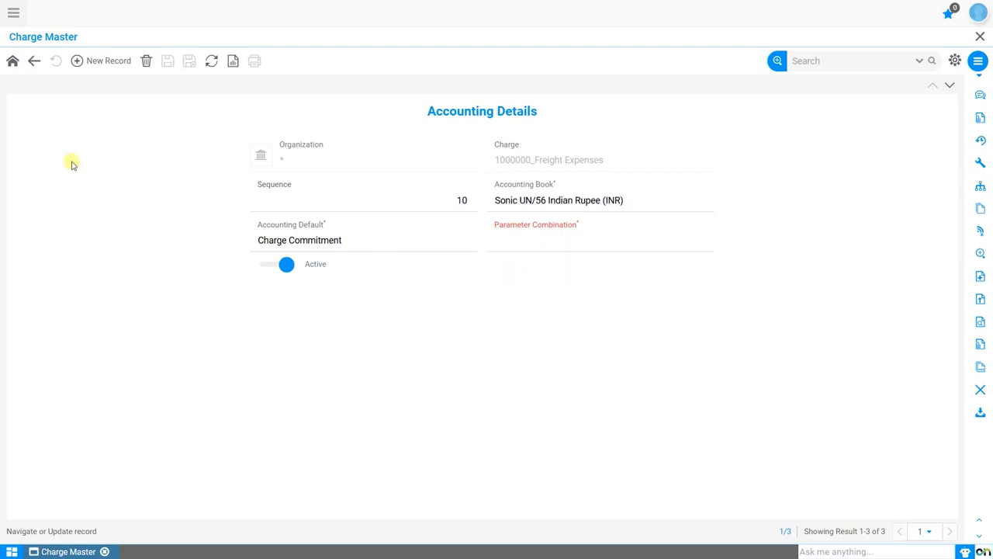
pyautogui.click(16, 66)
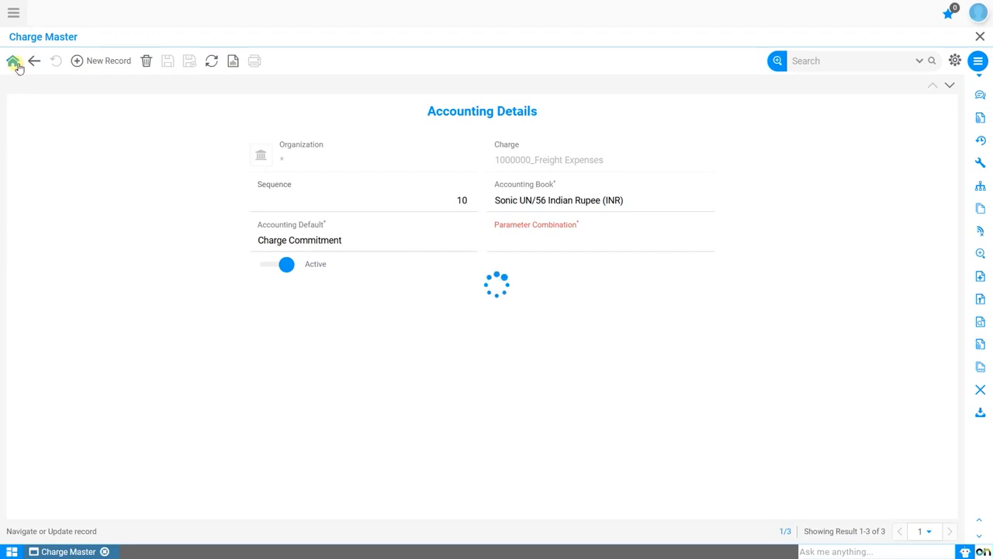
# Create a charge named Vendor Prepayment for organization *, enable Advance Charge, and save it.
pyautogui.click(109, 61)
pyautogui.click(339, 160)
pyautogui.click(340, 175)
pyautogui.click(339, 199)
pyautogui.write('Vendor Prepayment')
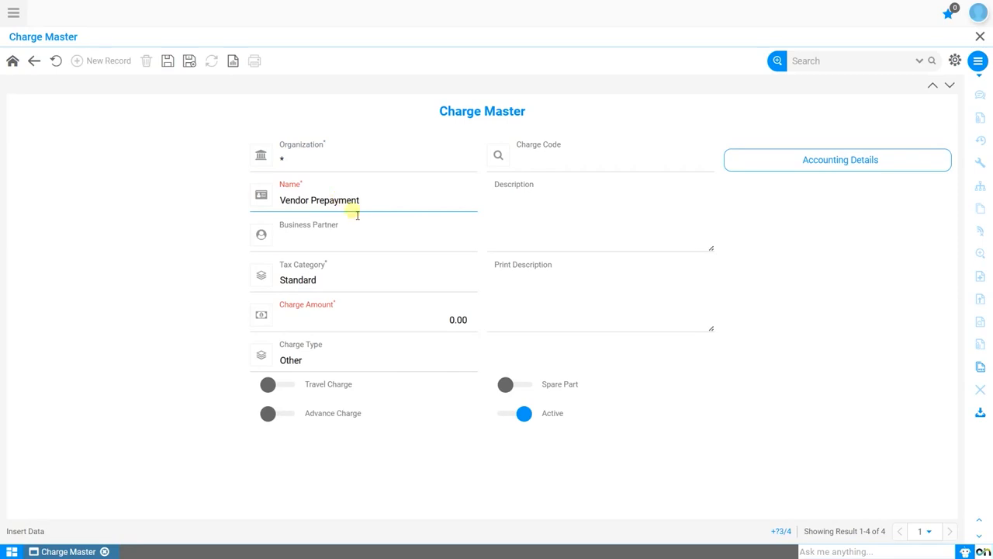
pyautogui.click(286, 416)
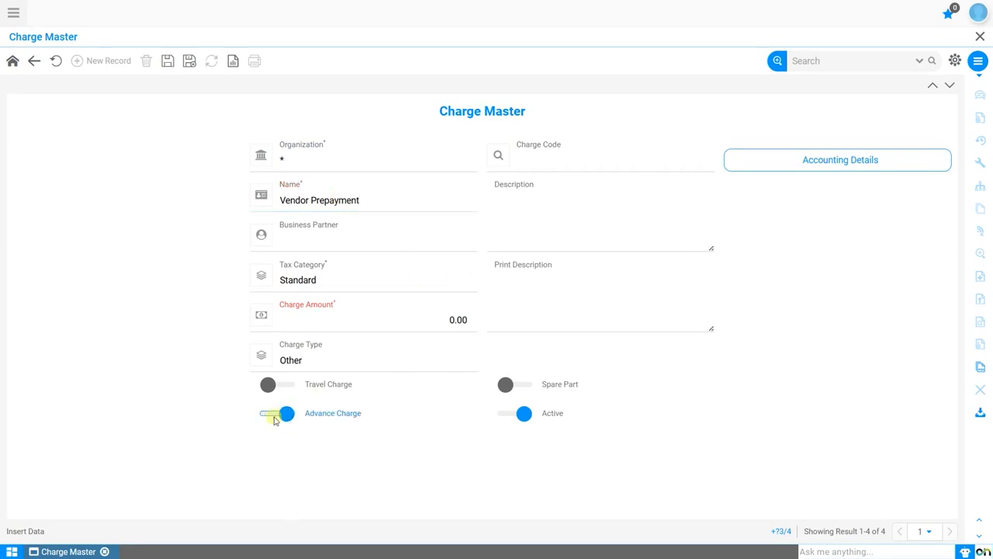
pyautogui.click(165, 64)
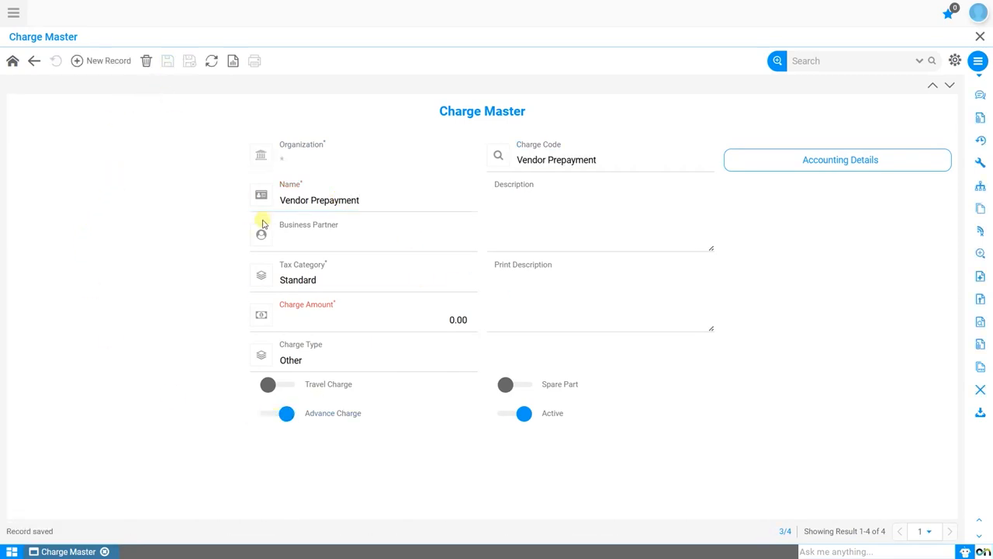
# Create a charge named Custom Cost Charge for organization * and save it.
pyautogui.click(102, 61)
pyautogui.click(371, 199)
pyautogui.write('Custom Cost Charge')
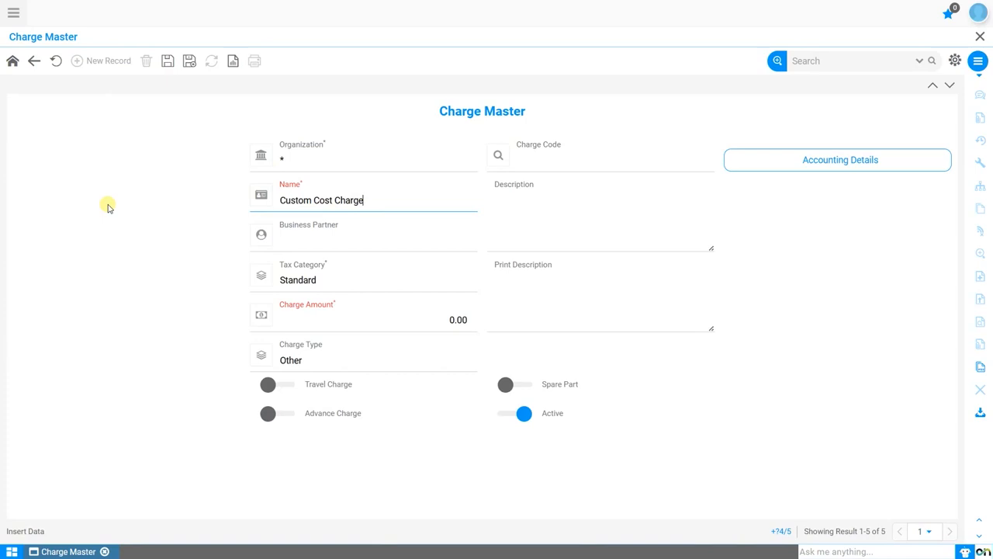
pyautogui.click(168, 62)
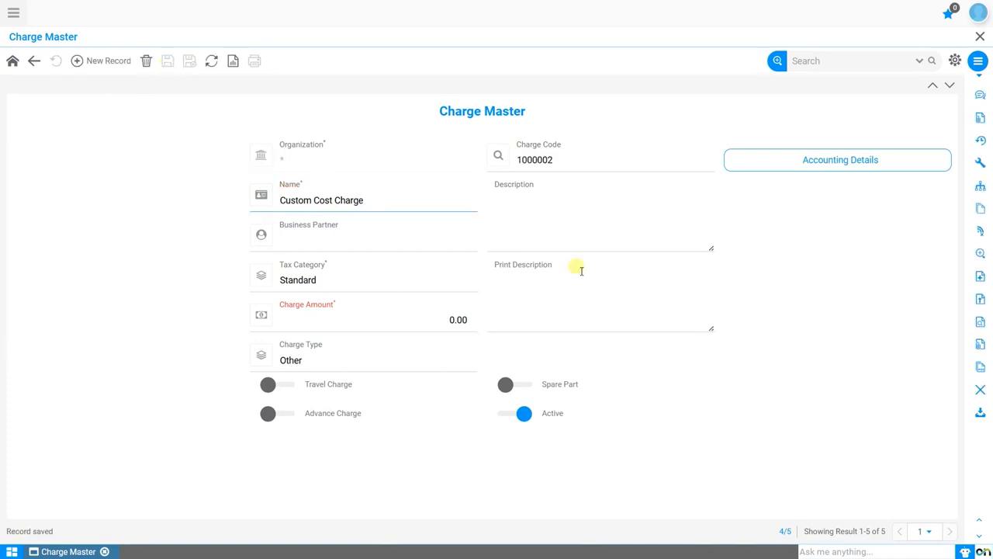